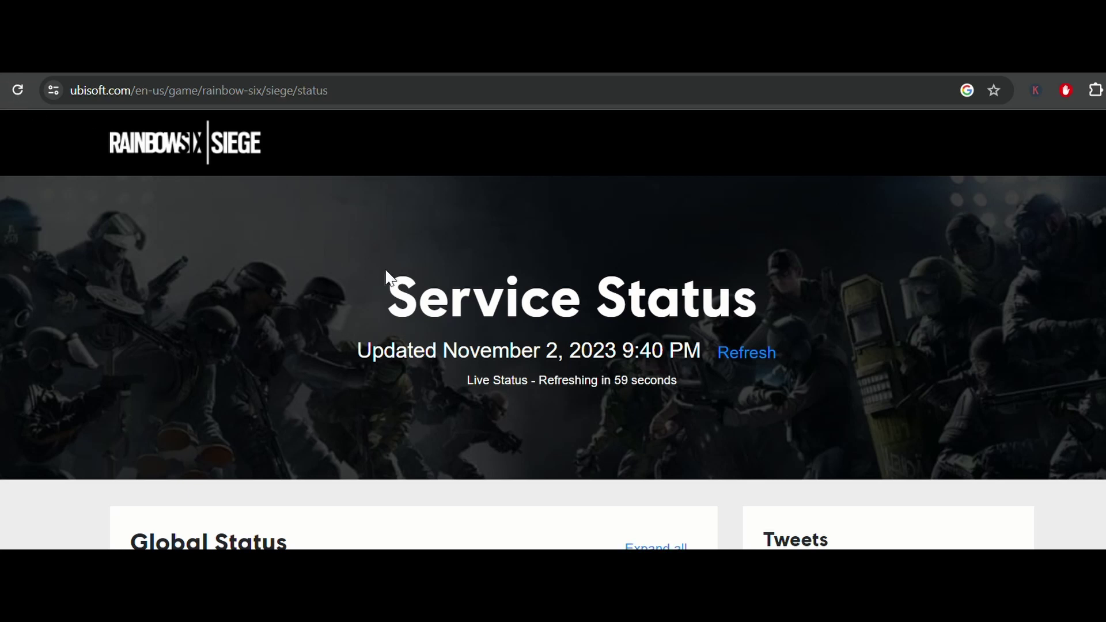
pyautogui.scroll(-2, 482, 397)
pyautogui.scroll(-2, 481, 398)
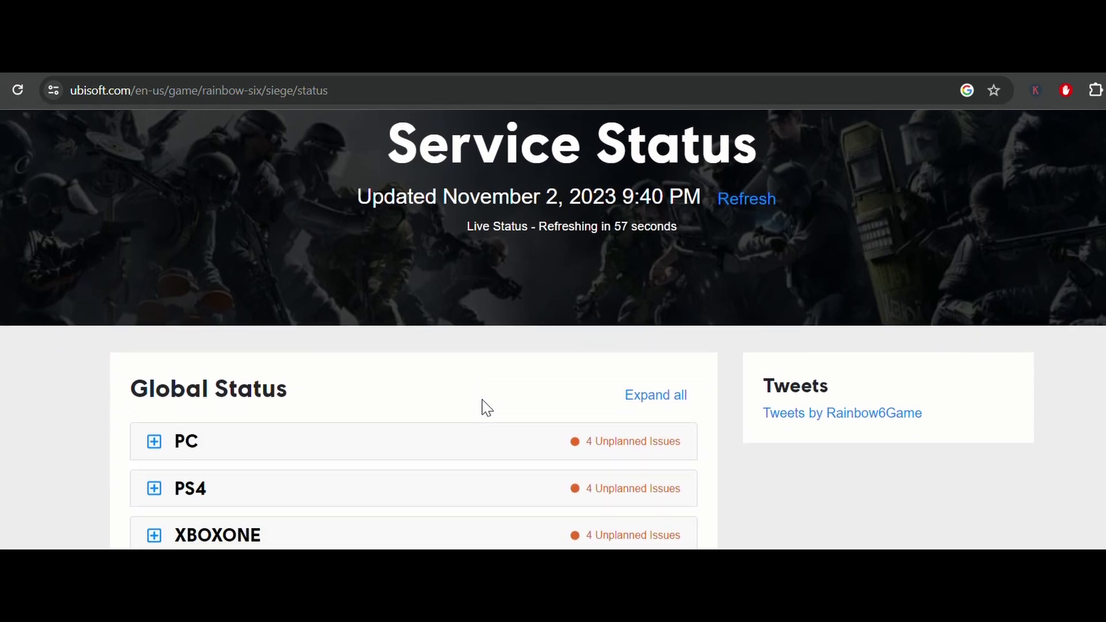
pyautogui.scroll(-1, 486, 407)
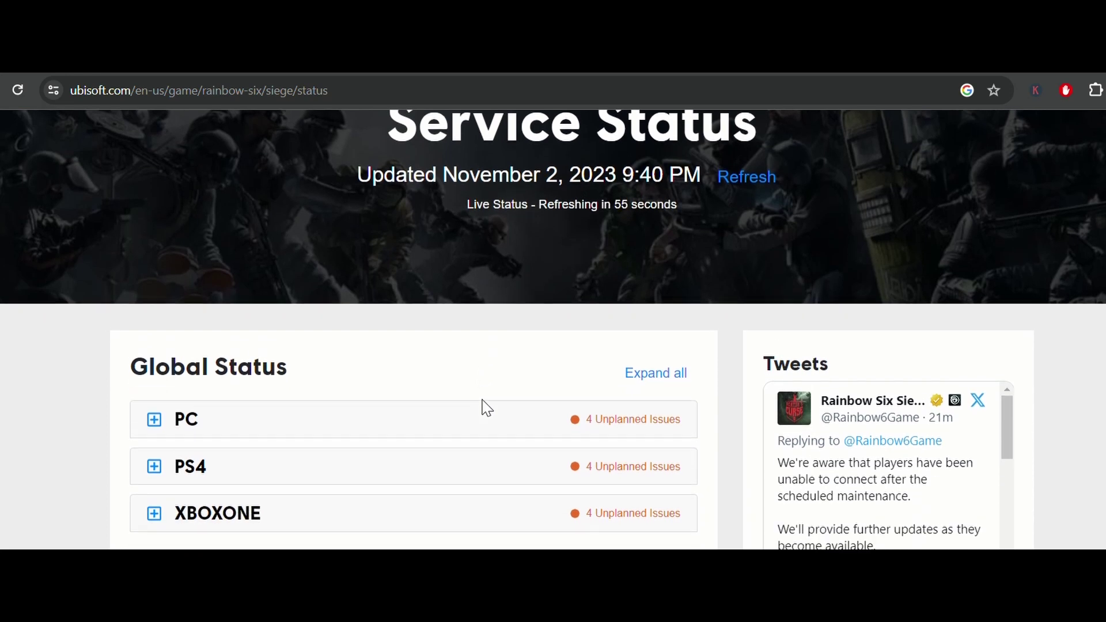
pyautogui.scroll(-1, 485, 408)
pyautogui.scroll(-1, 483, 408)
pyautogui.scroll(-1, 483, 408)
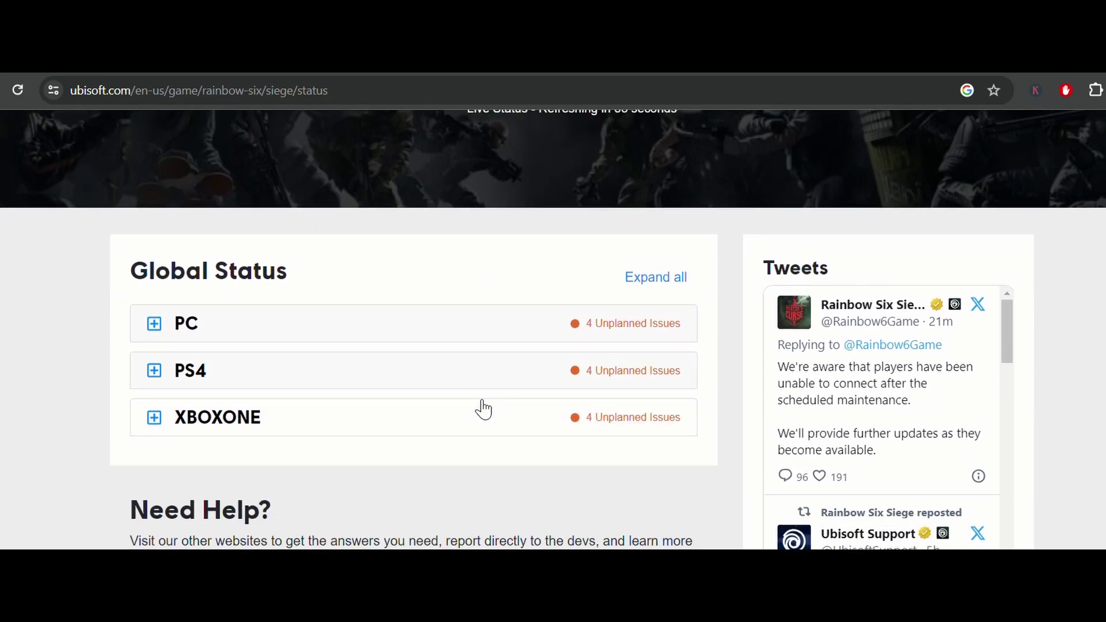
pyautogui.scroll(1, 485, 407)
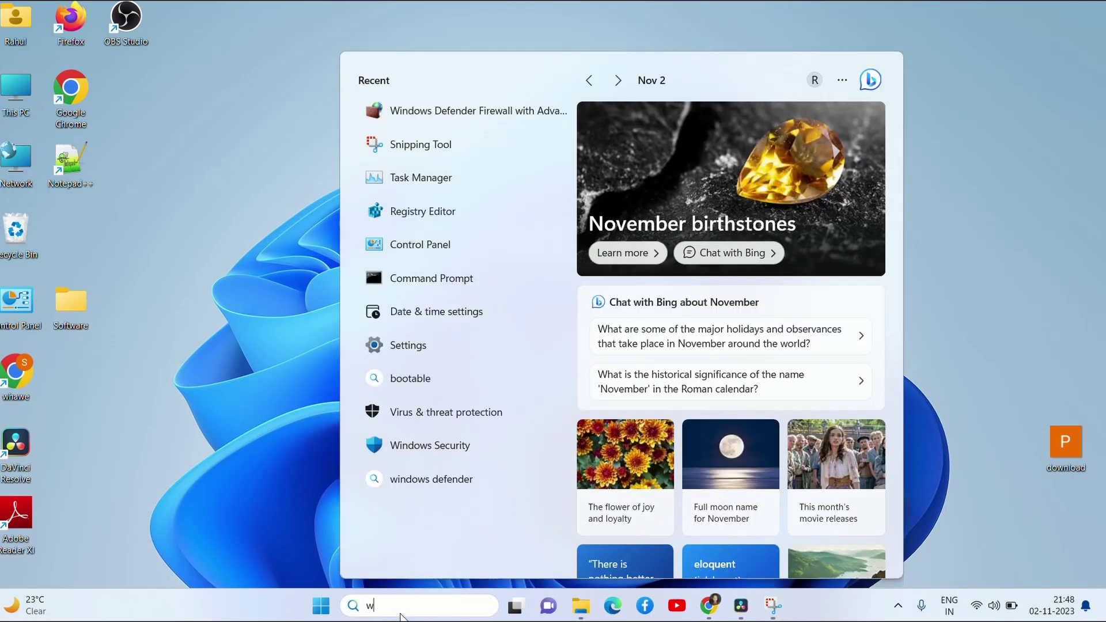
pyautogui.write('indows')
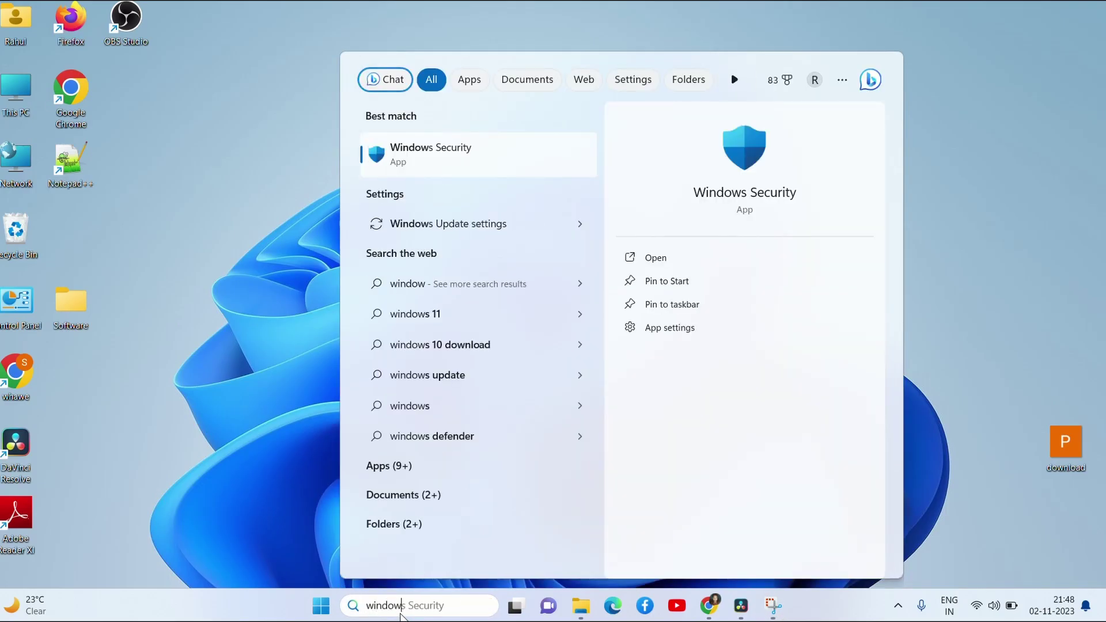
# Step: Launch Windows Security and go to its Firewall & network protection page
pyautogui.click(480, 161)
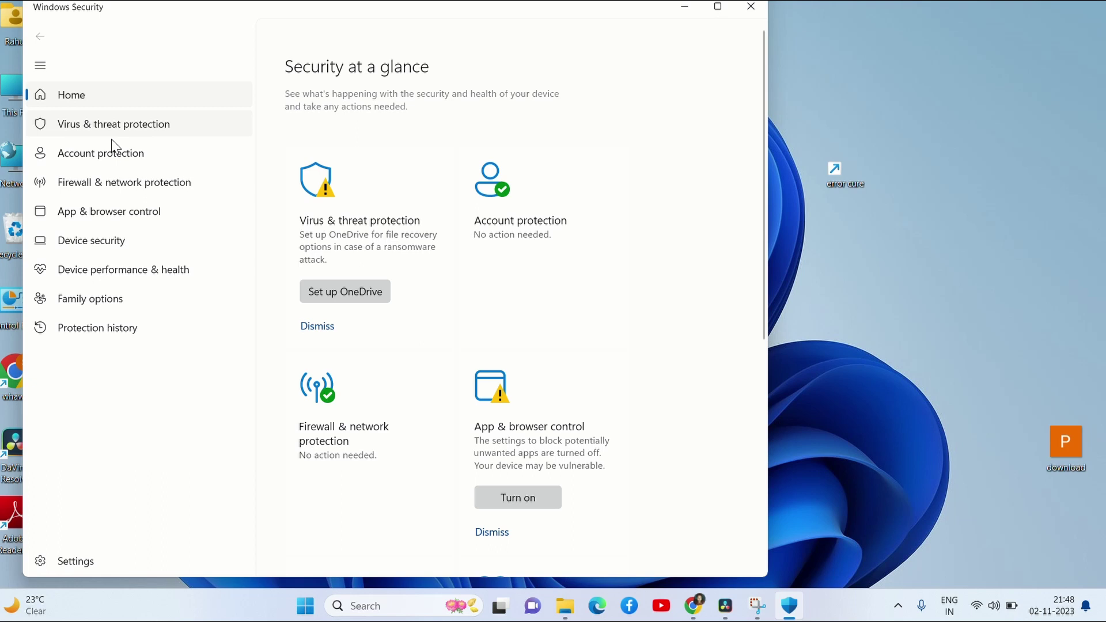
pyautogui.click(129, 189)
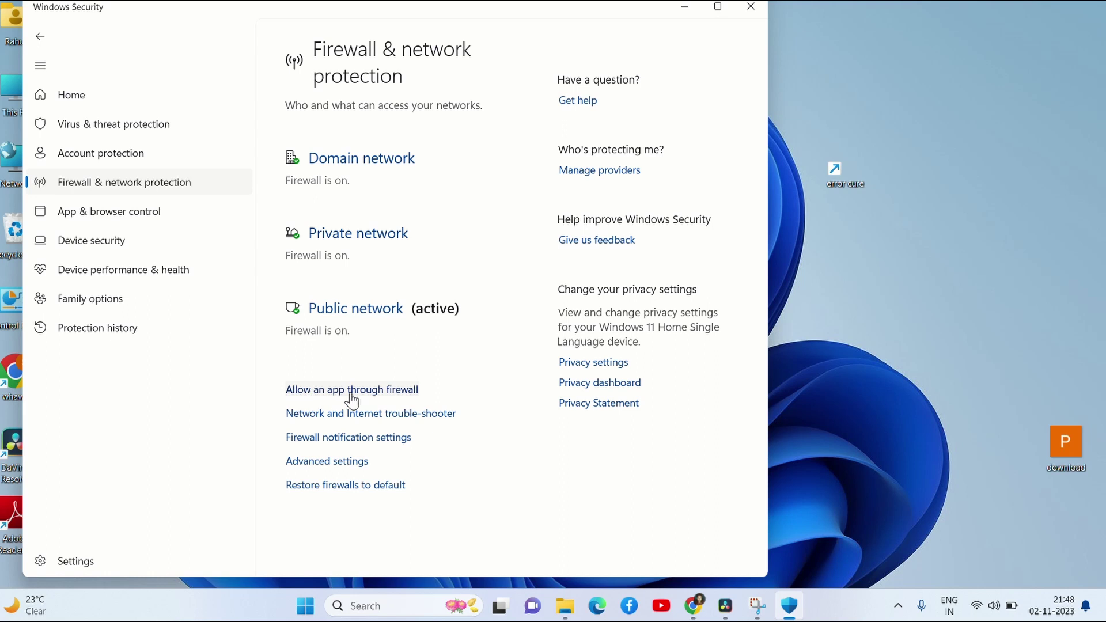
pyautogui.click(352, 394)
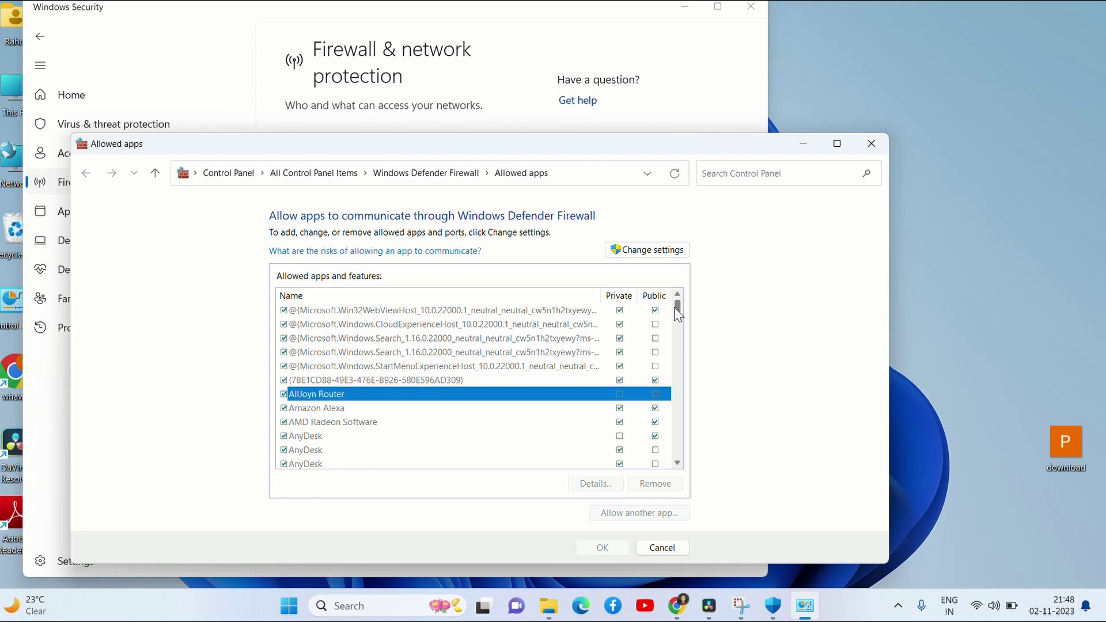
pyautogui.moveTo(677, 308); pyautogui.dragTo(681, 431)
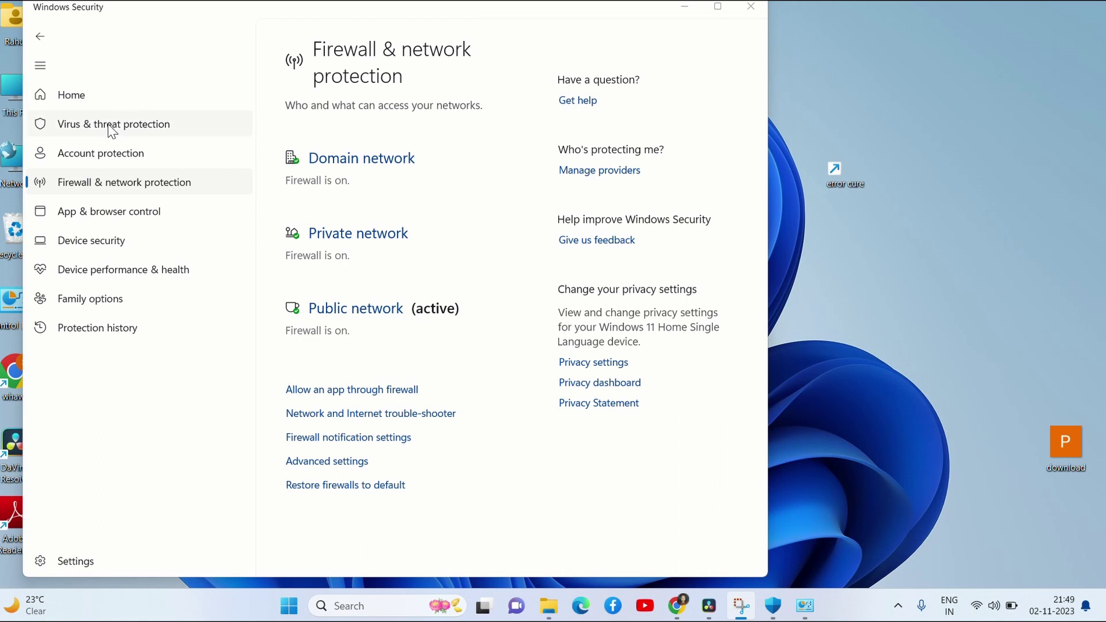
# Step: Go to the Virus & threat protection page in Windows Security
pyautogui.click(111, 128)
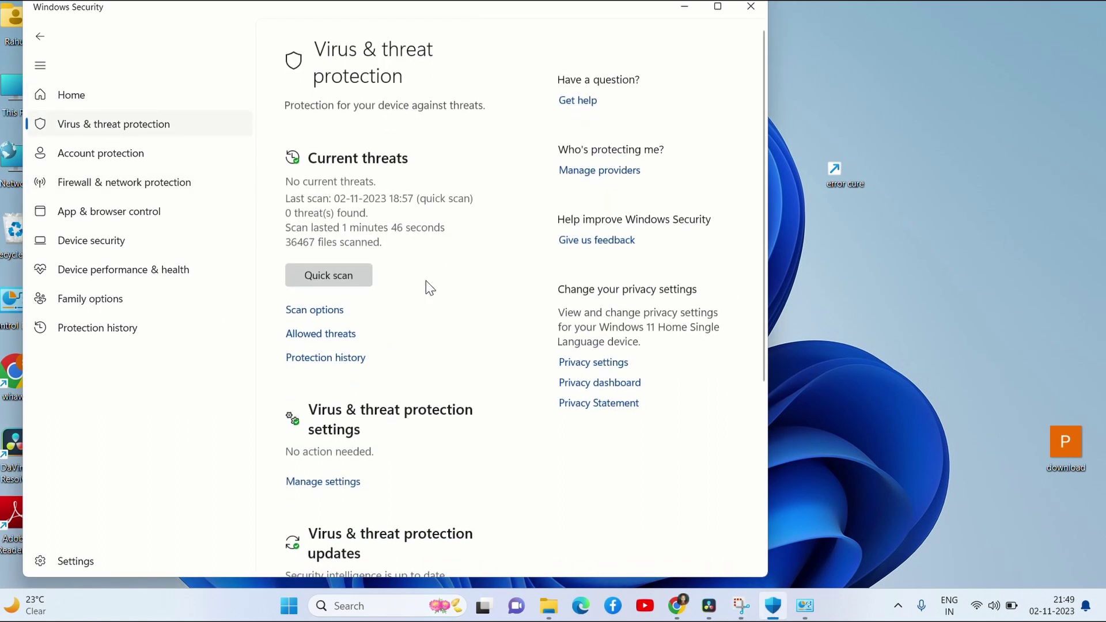
pyautogui.scroll(-1, 426, 281)
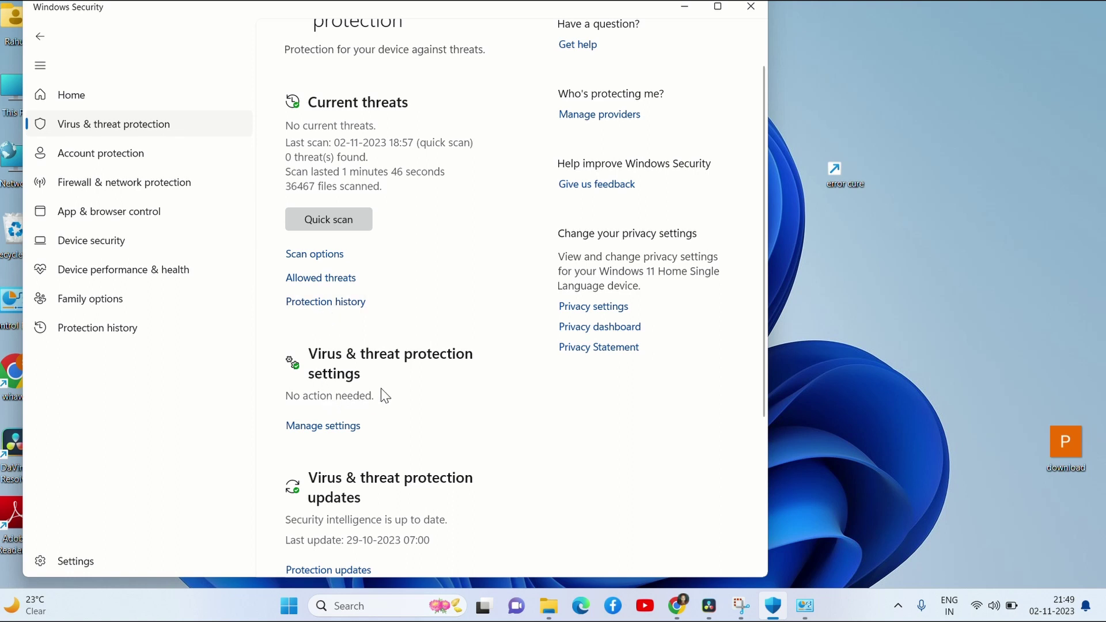
pyautogui.scroll(1, 385, 396)
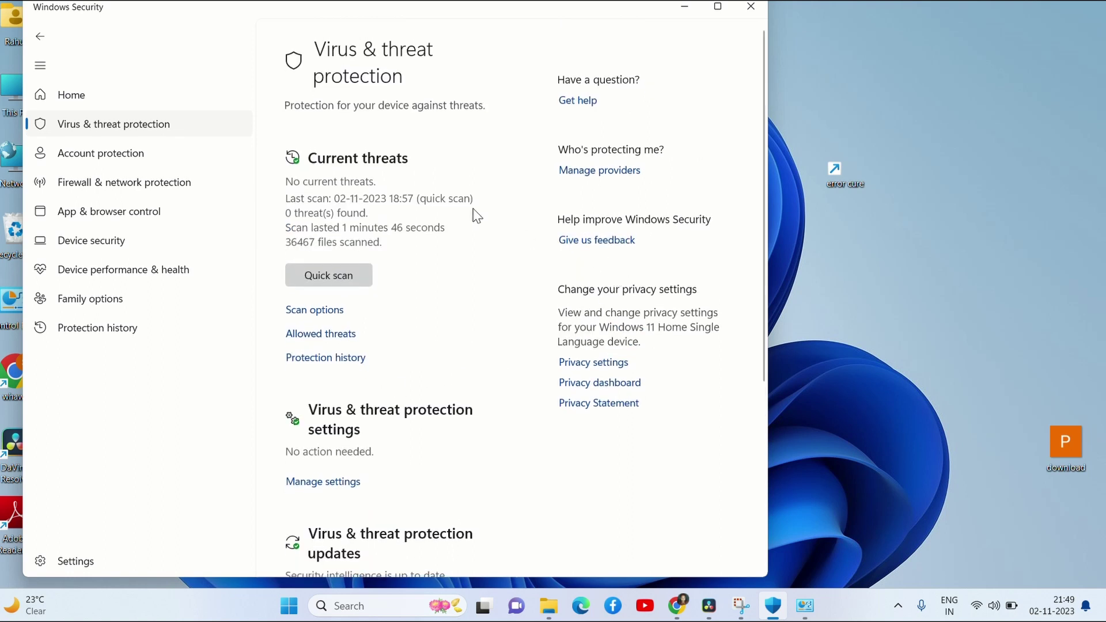
pyautogui.scroll(-2, 412, 407)
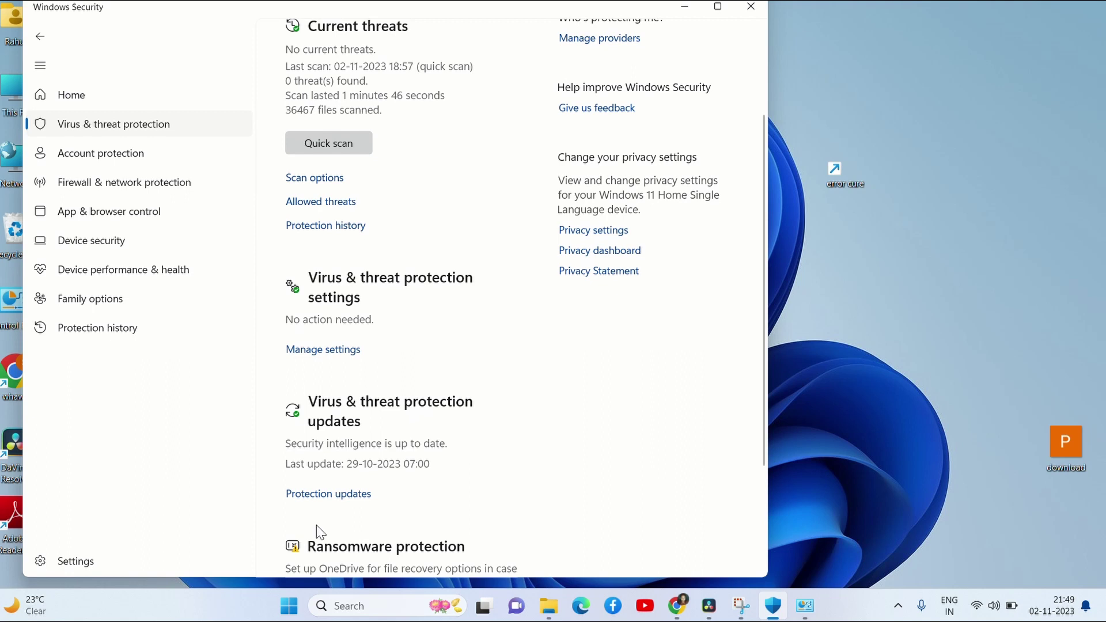
pyautogui.scroll(-2, 374, 484)
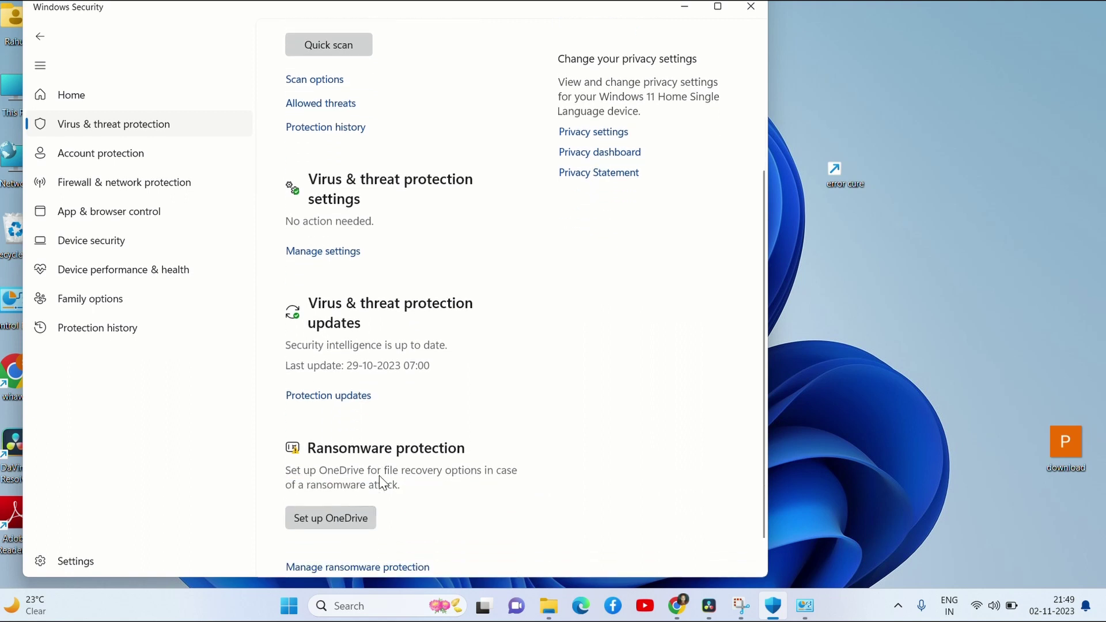
pyautogui.scroll(-1, 333, 490)
pyautogui.scroll(-1, 333, 491)
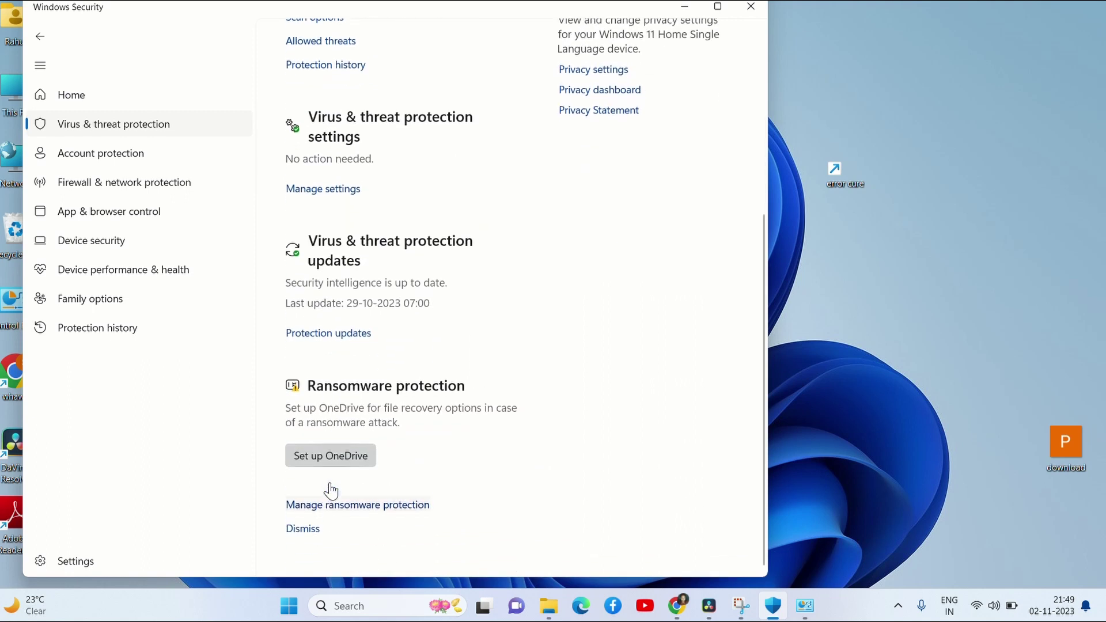
pyautogui.scroll(5, 471, 104)
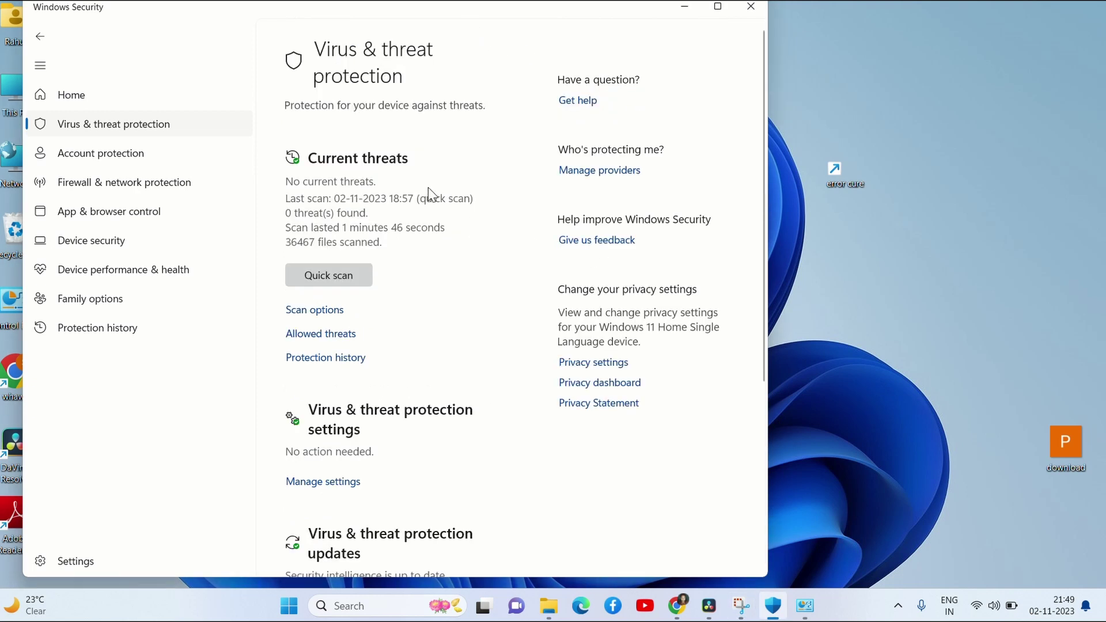
pyautogui.scroll(-2, 411, 411)
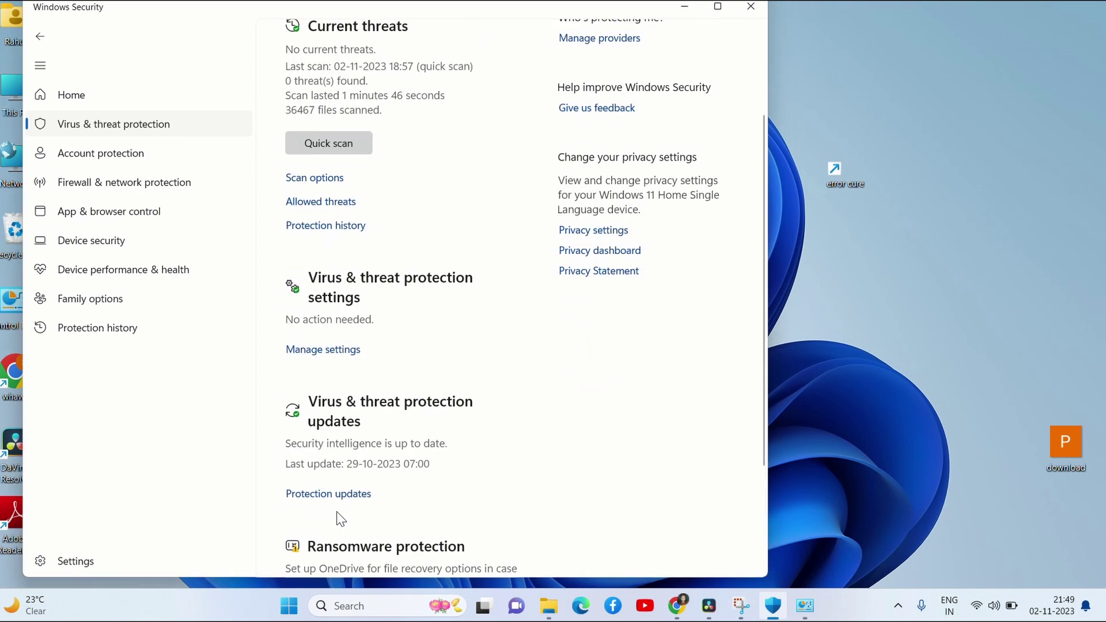
pyautogui.scroll(-2, 379, 475)
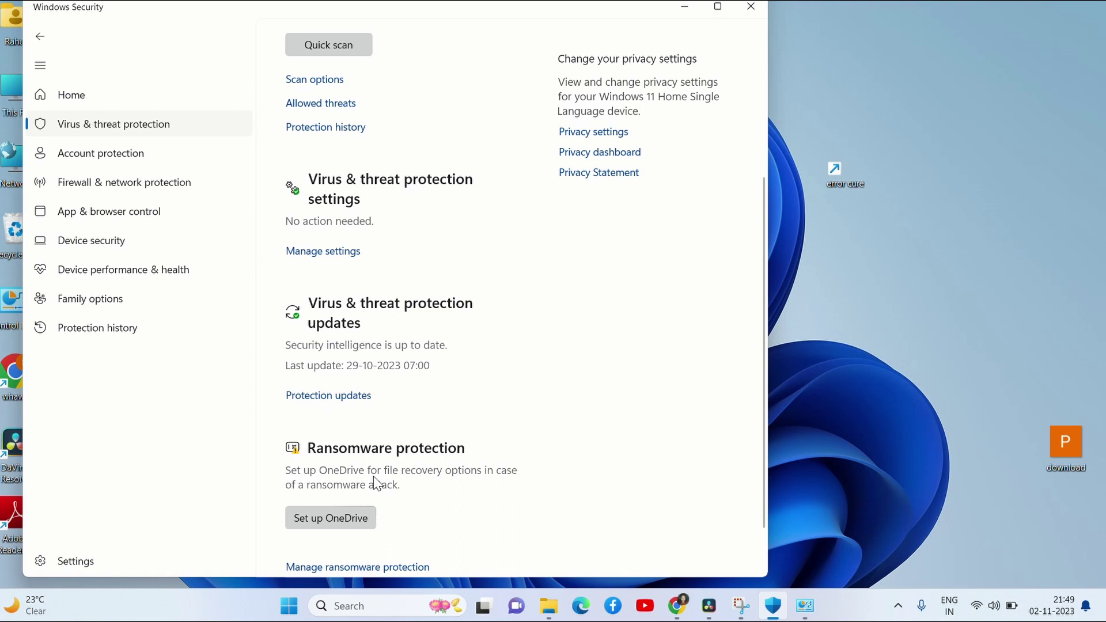
pyautogui.scroll(-1, 335, 490)
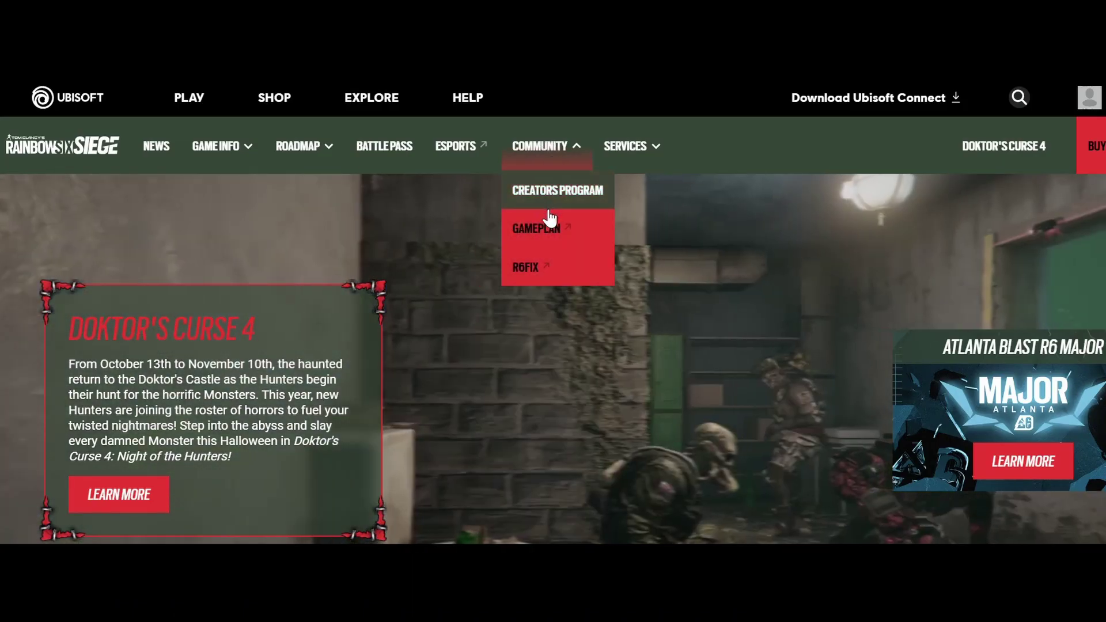
pyautogui.moveTo(631, 146)
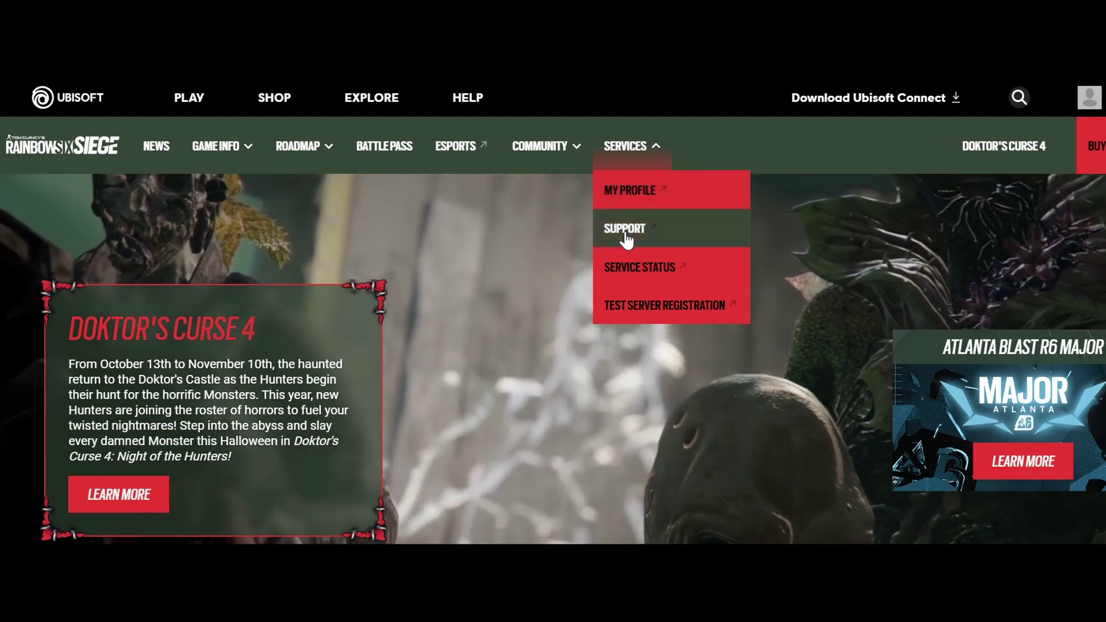
# Step: Go to Ubisoft's Rainbow Six Siege Help support page
pyautogui.click(625, 229)
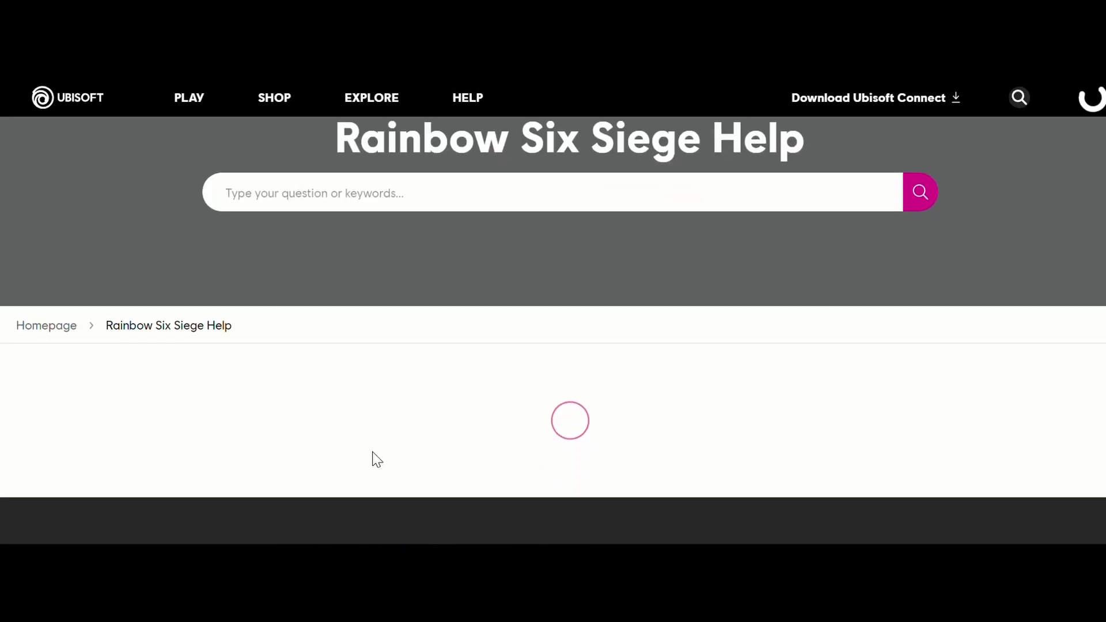
pyautogui.scroll(-3, 376, 458)
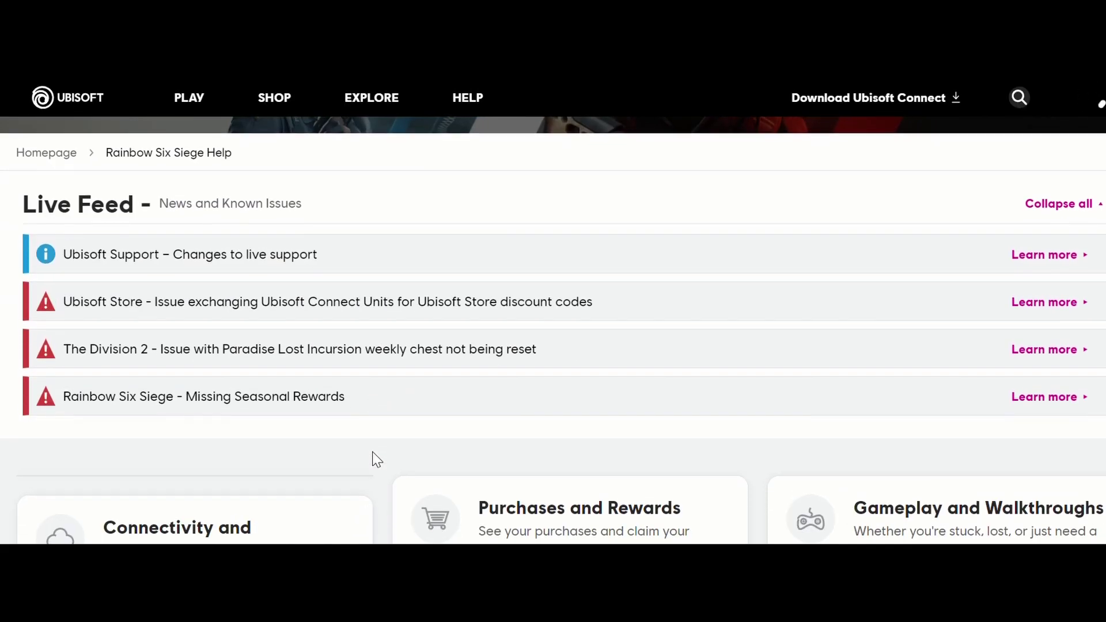
pyautogui.scroll(-2, 375, 458)
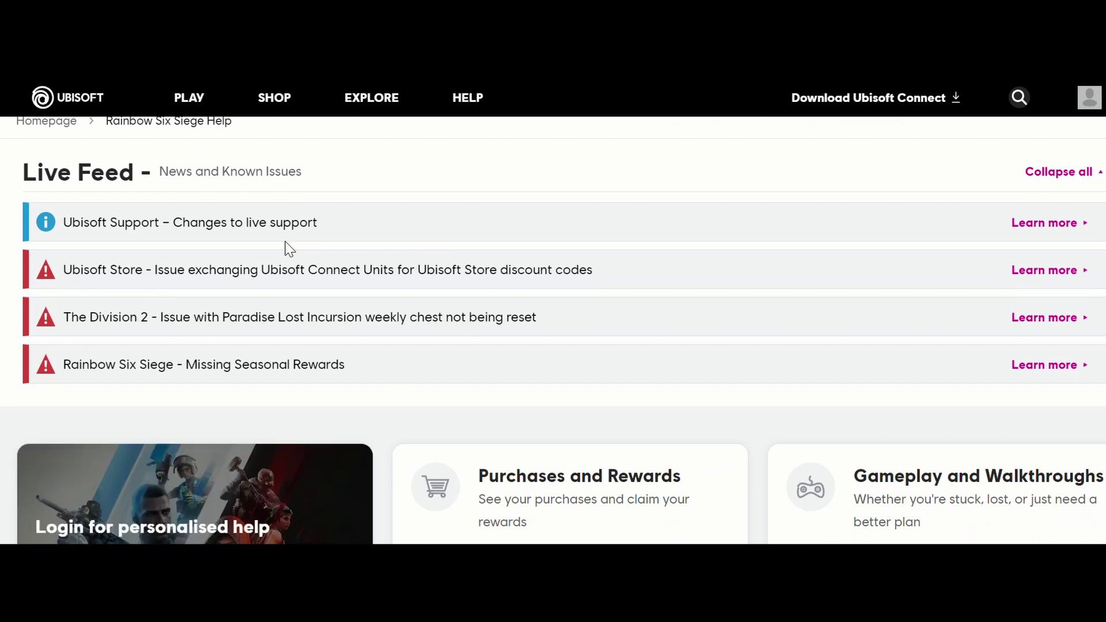